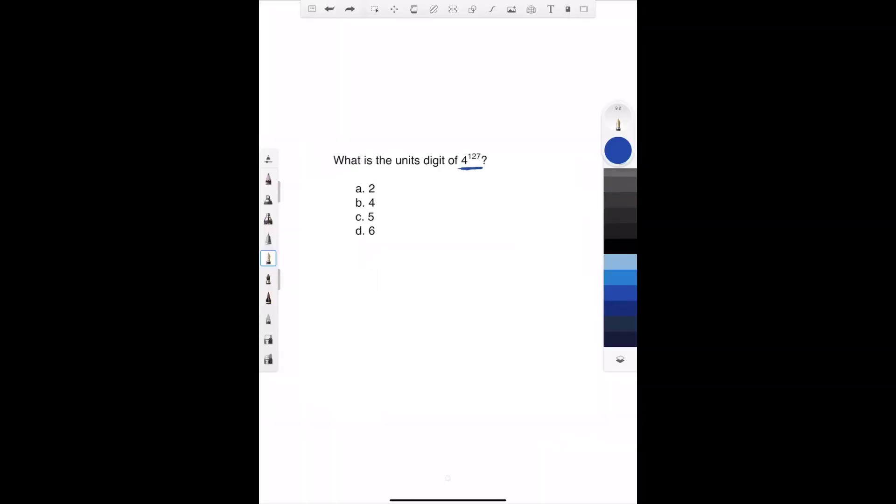
- Underline 4^127 with an arrow in blue, then write a side note and cross it out
mouse_move(493, 137)
left_mouse_down()
mouse_move(492, 149)
mouse_move(511, 165)
mouse_move(534, 166)
left_mouse_up()
left_click_drag(501, 158, 545, 158)
left_click_drag(502, 168, 539, 163)
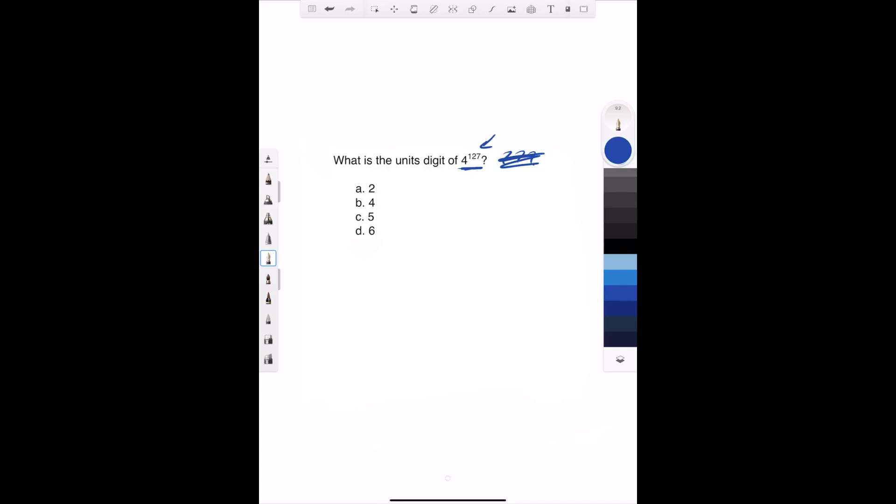
- Underline 'units digit', add a '?' above it and an arrow below 4^127, and write 4
left_click_drag(395, 170, 450, 169)
left_click_drag(421, 129, 424, 142)
left_click(426, 147)
left_click_drag(473, 174, 465, 183)
mouse_move(412, 201)
left_mouse_down()
mouse_move(418, 214)
mouse_move(465, 212)
mouse_move(559, 195)
left_mouse_up()
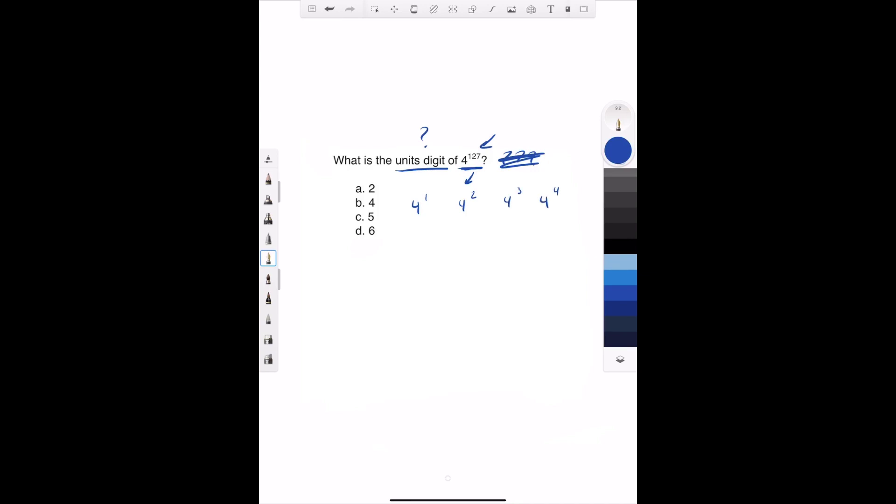
- Handwrite the values 4, 16, 64 and 256 beneath 4^1 through 4^4
mouse_move(410, 226)
left_mouse_down()
mouse_move(416, 238)
mouse_move(567, 224)
left_mouse_up()
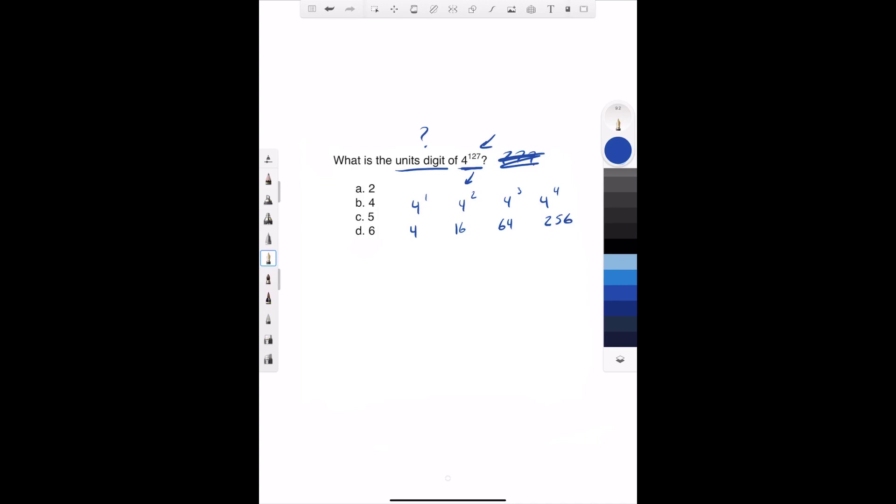
- Double-underline the units digits of 4 and 64, and underline 'units digit' a second time
mouse_move(407, 174)
left_mouse_down()
mouse_move(445, 173)
mouse_move(418, 175)
left_mouse_up()
left_click_drag(409, 241, 419, 240)
left_click_drag(507, 233, 571, 229)
left_click_drag(410, 244, 420, 244)
left_click_drag(509, 237, 573, 234)
- Draw curved arrows from 4^1–4^4 to 4, 16, 64, 256, underline 127, and circle 'b. 4'
left_click_drag(429, 198, 421, 226)
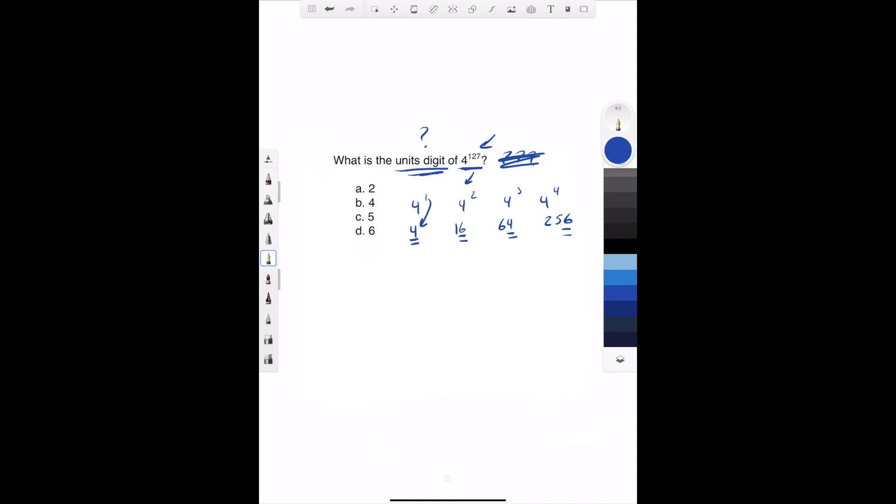
left_click_drag(522, 194, 516, 220)
left_click_drag(479, 195, 469, 226)
left_click_drag(560, 192, 571, 212)
left_click_drag(468, 162, 479, 161)
left_click_drag(410, 194, 427, 185)
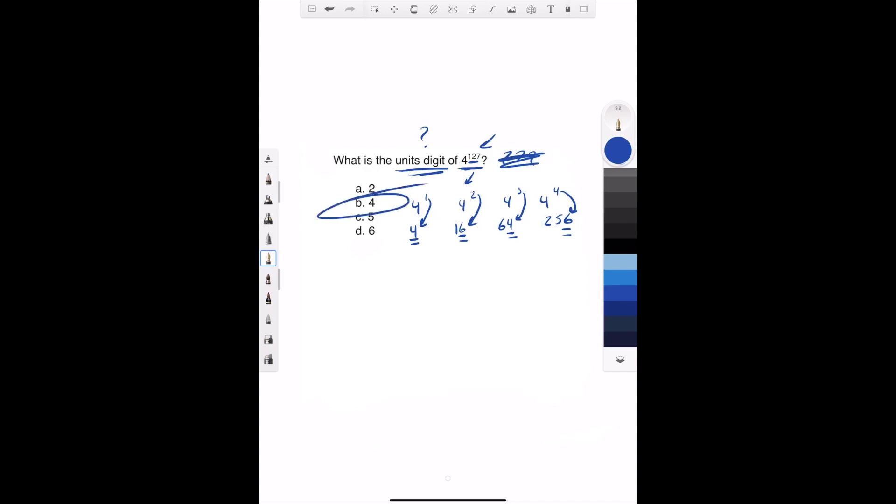